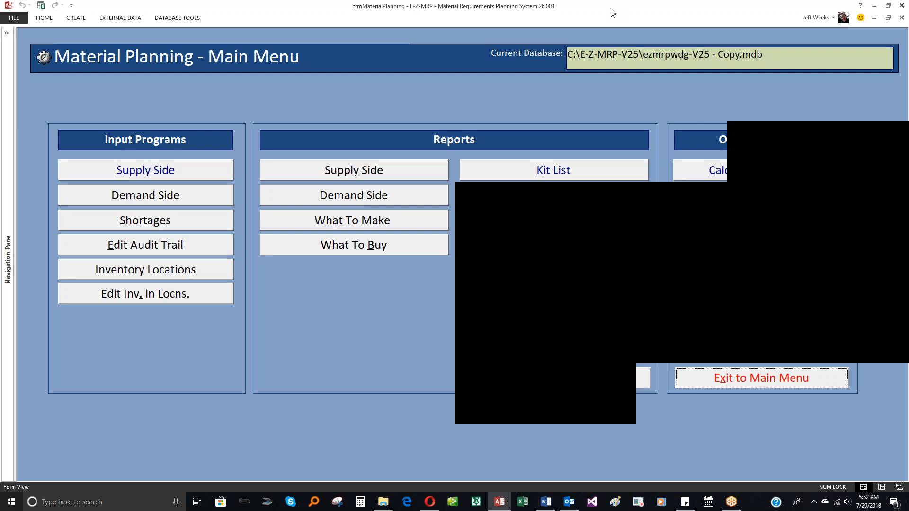
Run the material plan calculation with the current lead-time and work-day options, and return to the planning menu
click(761, 175)
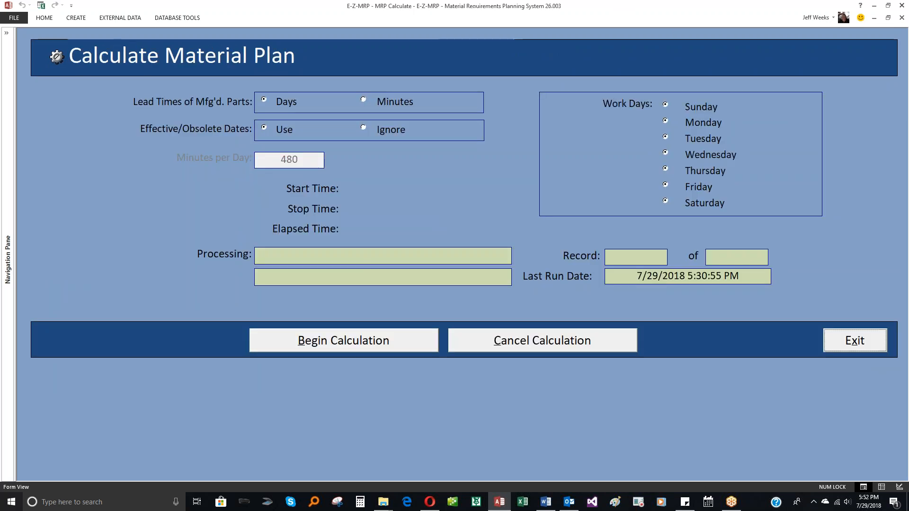
click(325, 353)
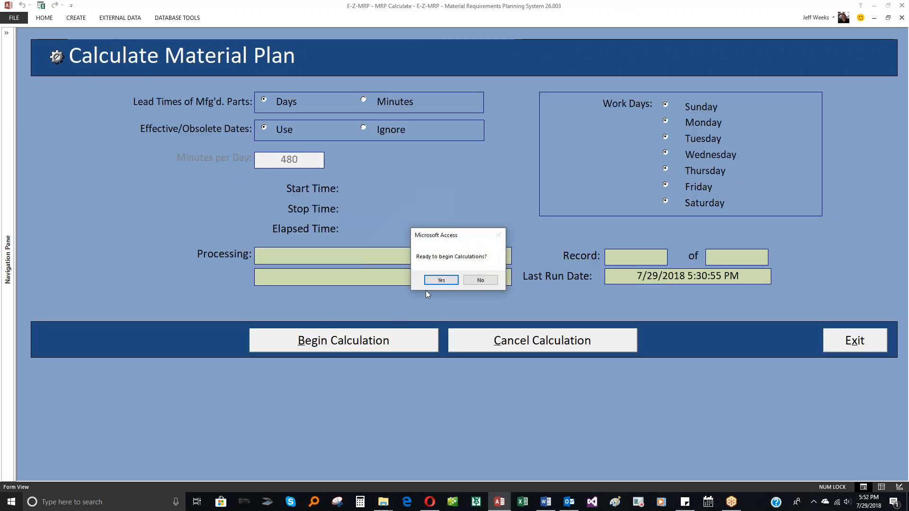
click(438, 281)
click(475, 285)
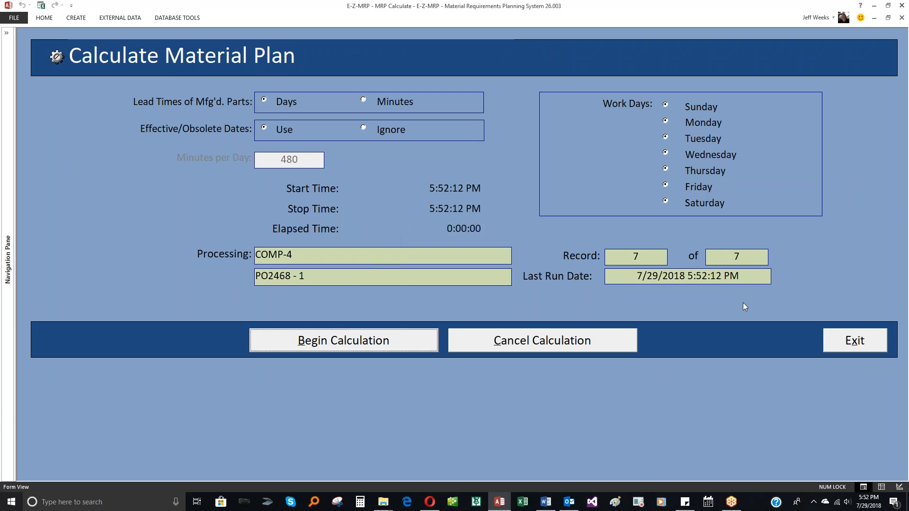
click(855, 340)
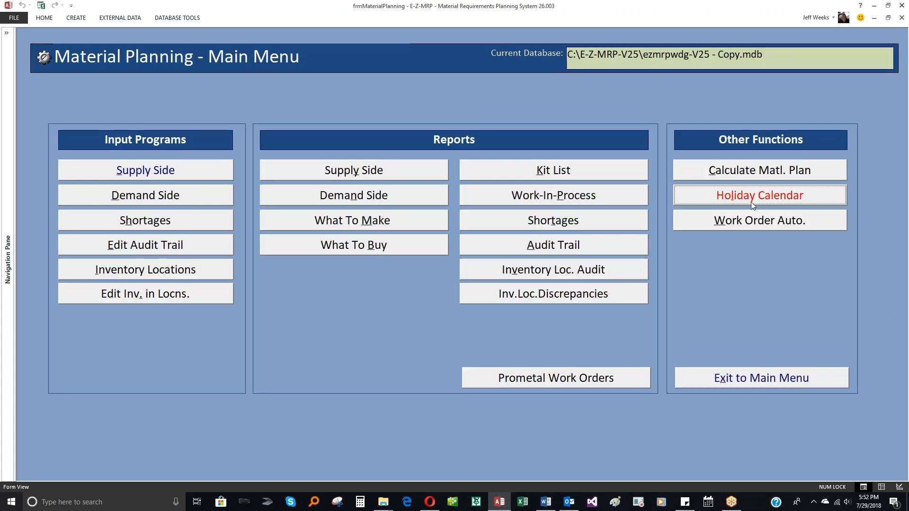
Generate the unfiltered list of work orders to release in Work Order Automation, examine it and leave the release form
click(735, 223)
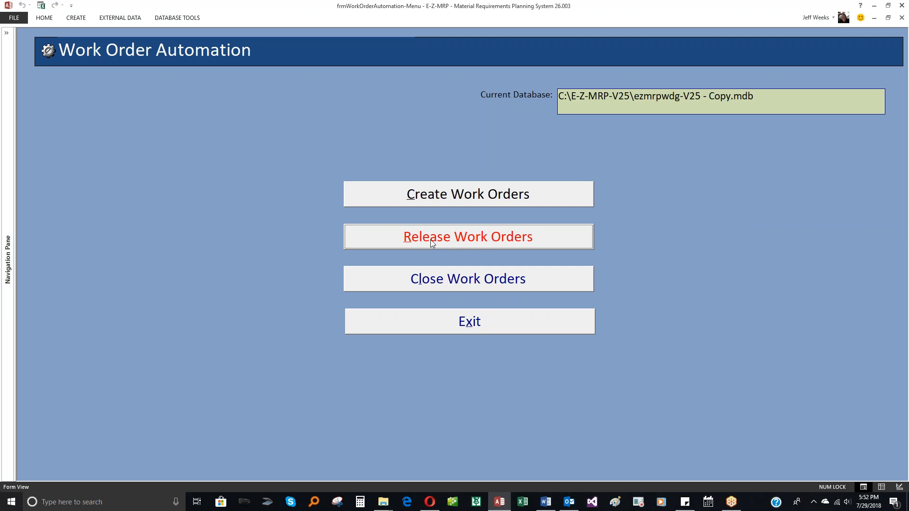
click(458, 241)
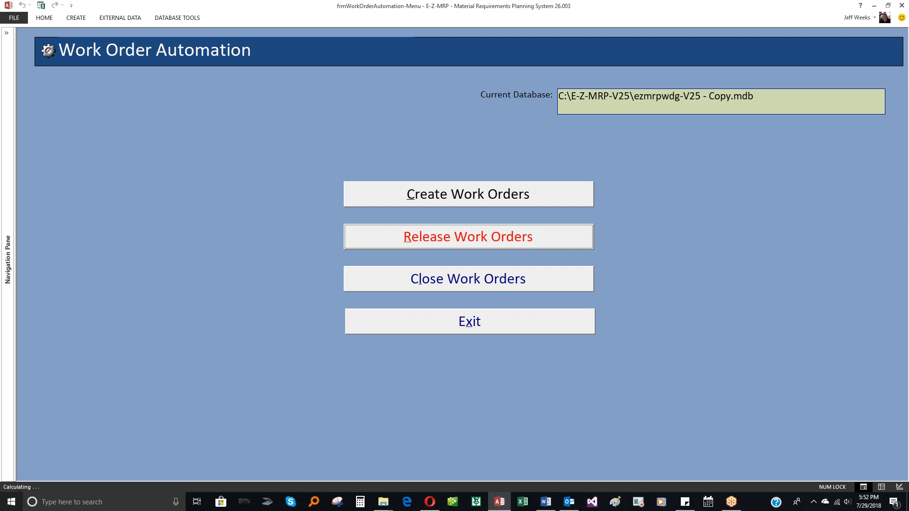
click(161, 429)
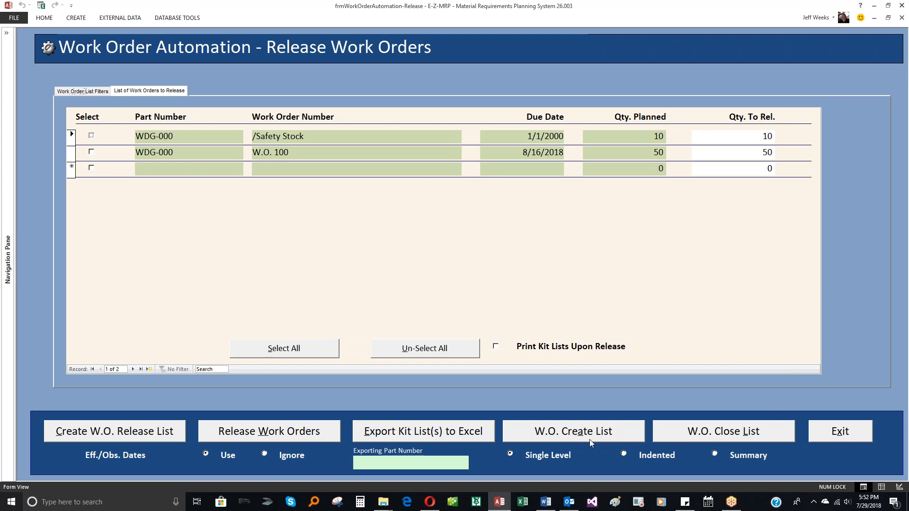
click(856, 433)
Open the Close Work Orders form and generate the close list without any demand filter
click(484, 290)
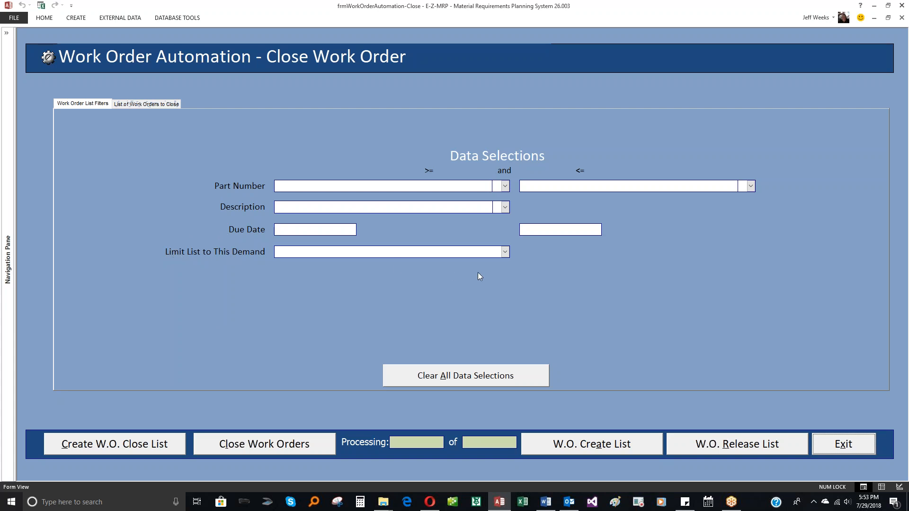
click(505, 252)
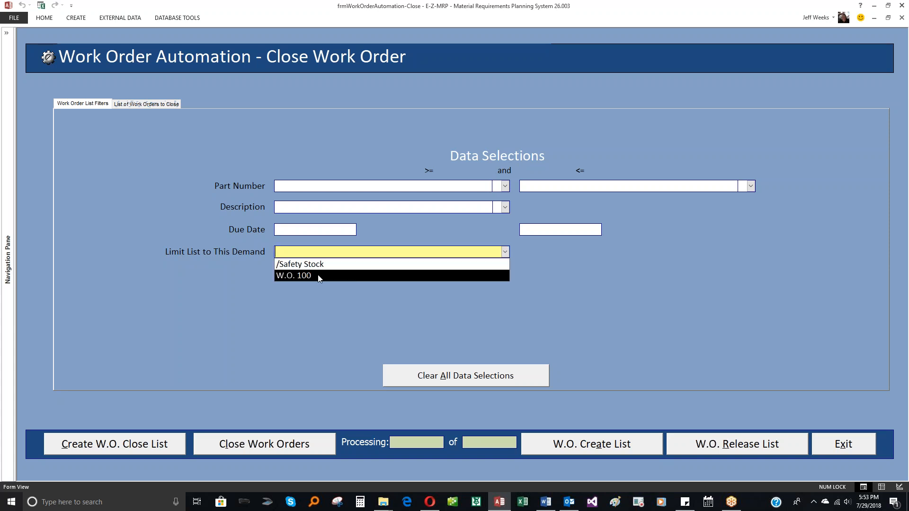
click(214, 272)
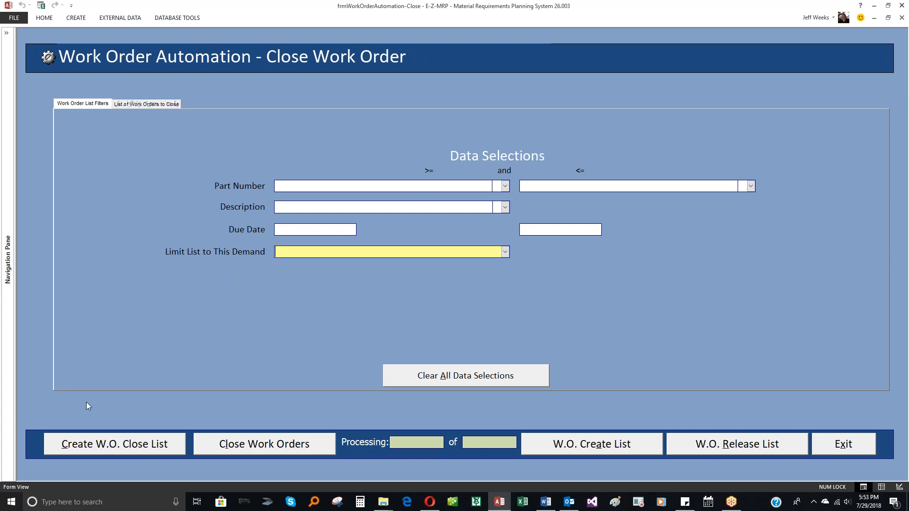
click(97, 448)
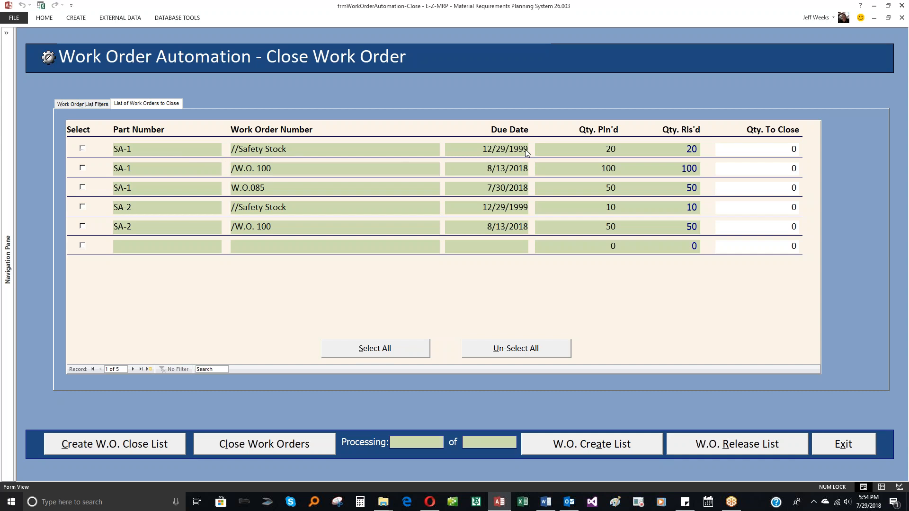
Set the quantities to close for the three SA-1 work orders to 20, 100 and 50, in list order
drag(767, 150, 805, 155)
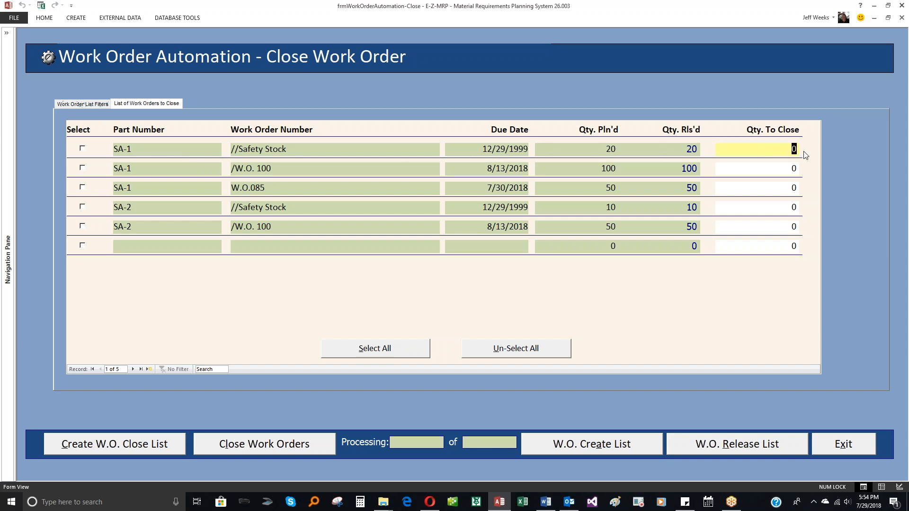
text(20)
double_click(788, 170)
text(10)
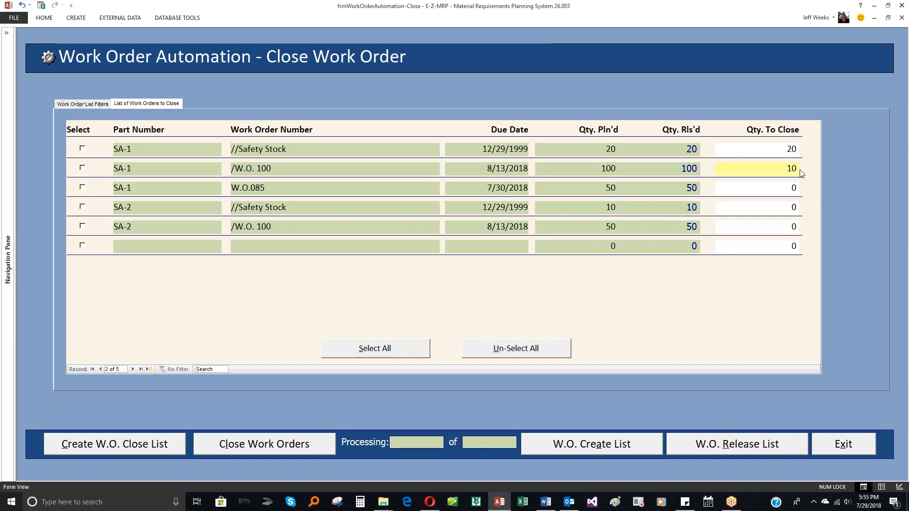
text(0)
double_click(796, 189)
text(50)
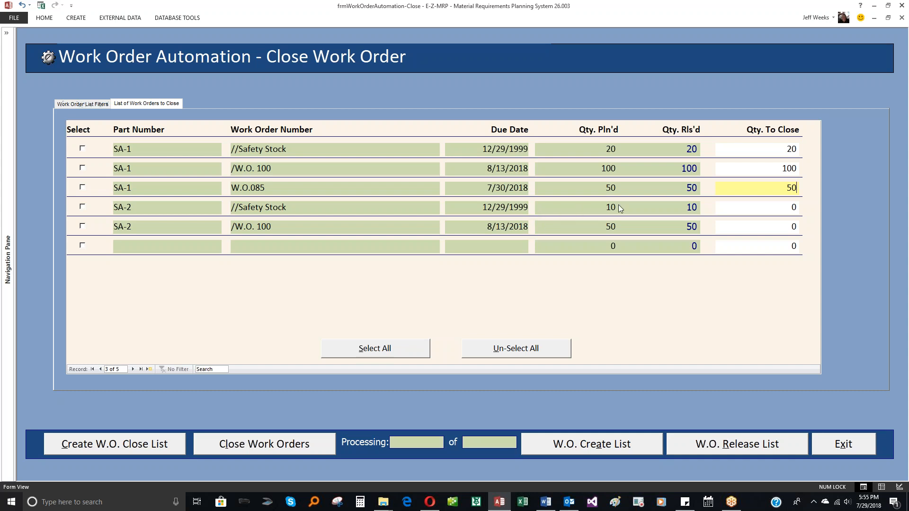
Set the quantities to close for the two SA-2 work orders to 10 and 50, in list order
double_click(786, 207)
text(10)
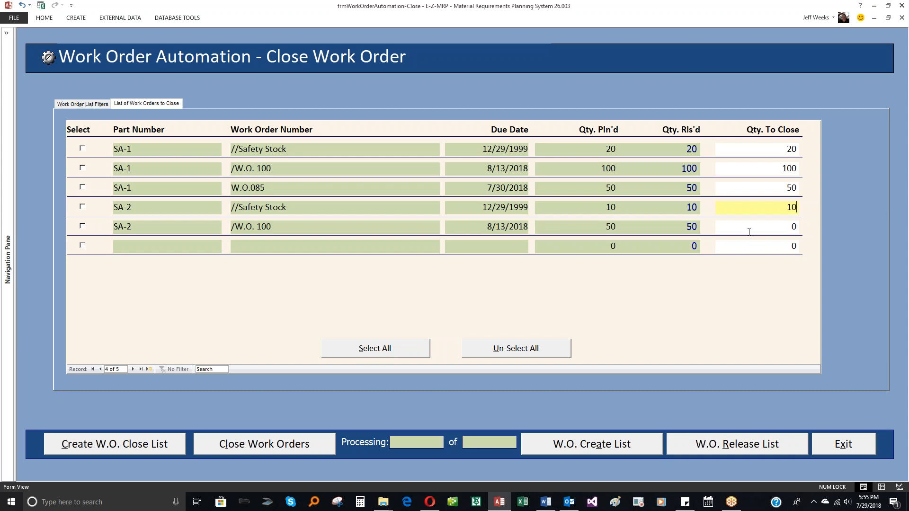
double_click(794, 227)
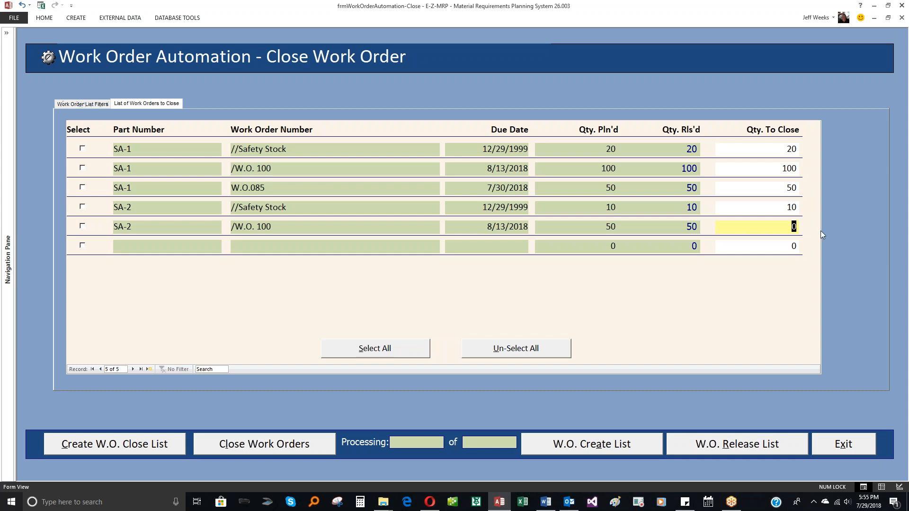
text(50)
click(403, 355)
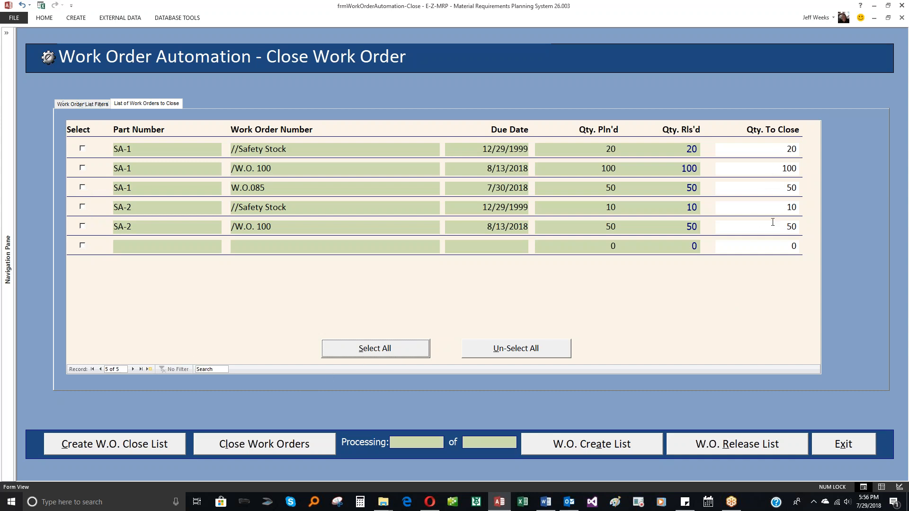
click(391, 354)
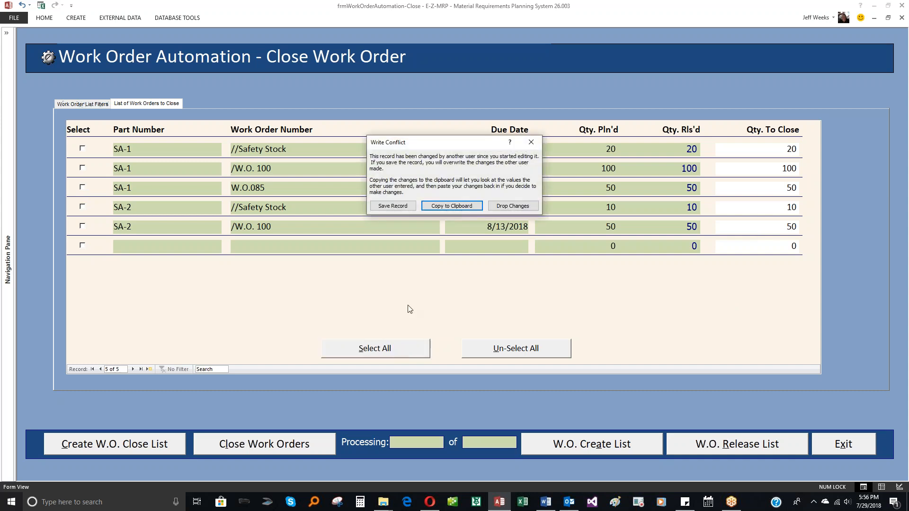
click(393, 207)
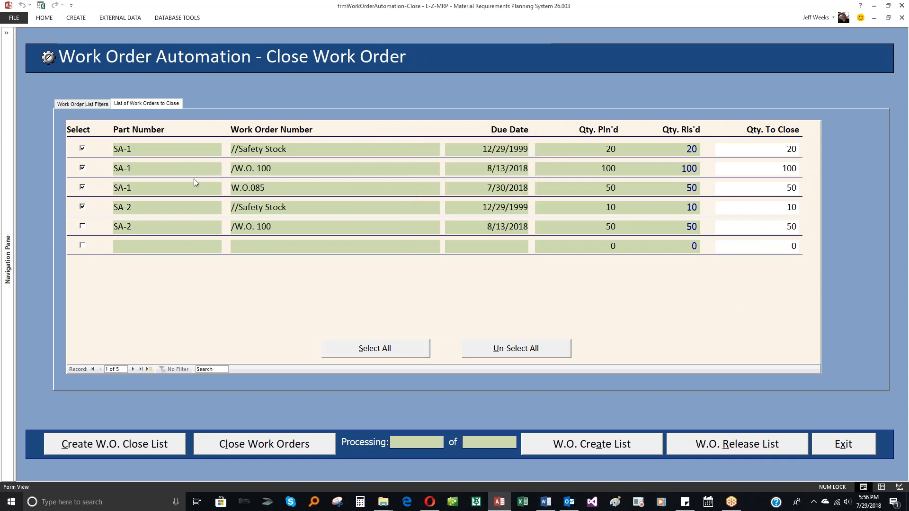
click(82, 226)
click(505, 348)
Mark all five SA-1 and SA-2 work orders individually for closing
click(83, 227)
click(82, 149)
click(83, 169)
click(82, 187)
click(83, 208)
click(85, 229)
Close the five selected work orders, accepting each audit trail record with its default actual cost
click(236, 453)
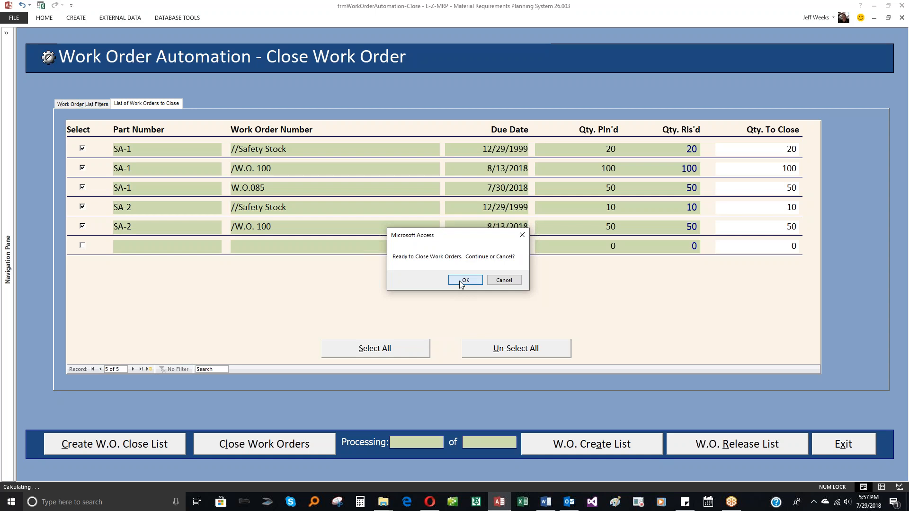
click(465, 280)
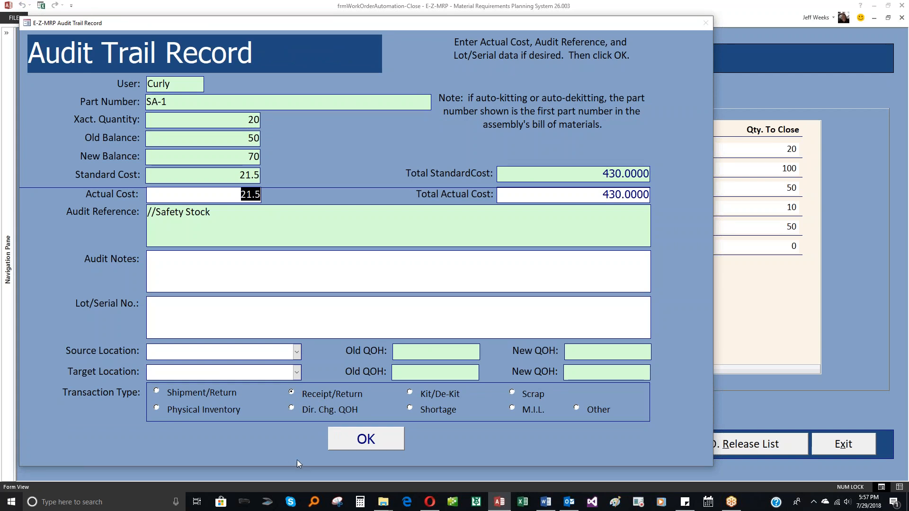
click(379, 444)
click(366, 439)
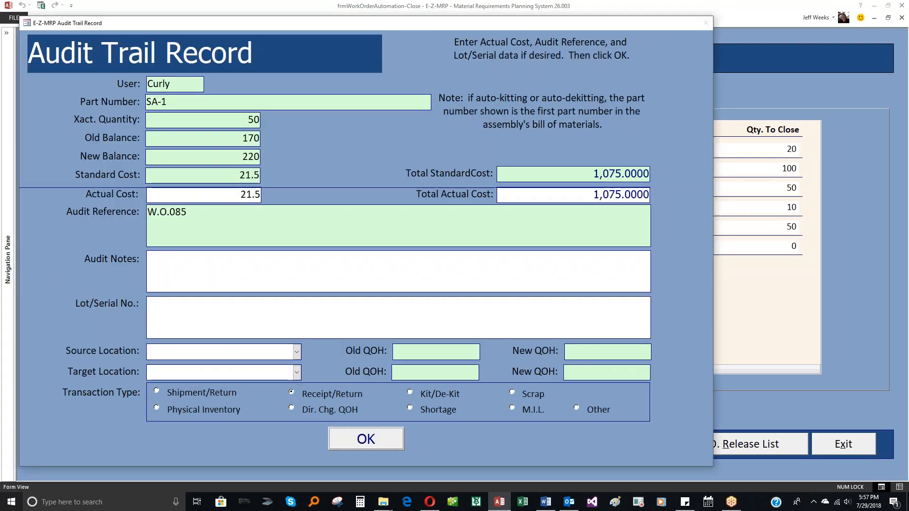
click(366, 438)
click(366, 439)
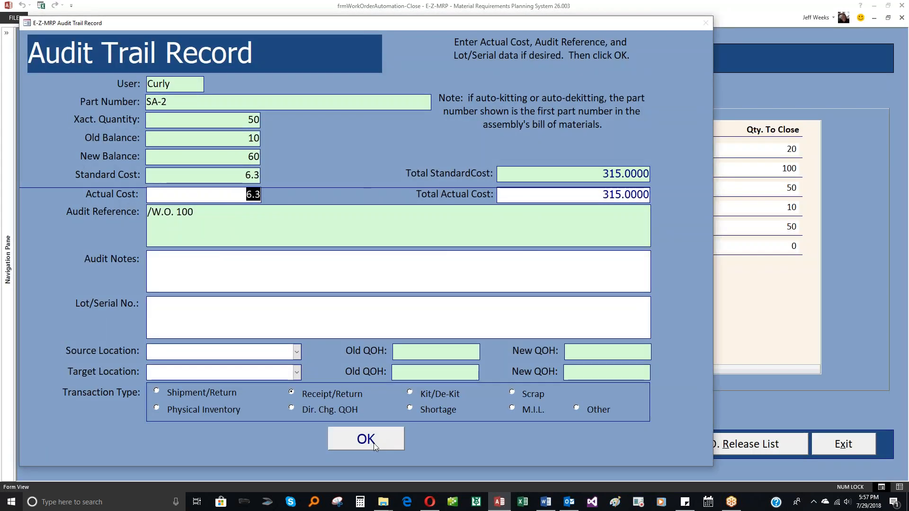
click(374, 444)
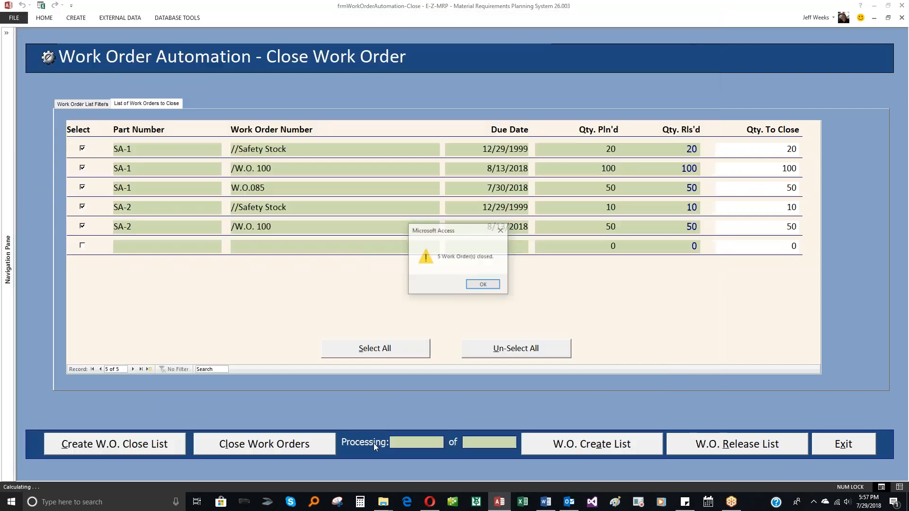
click(484, 285)
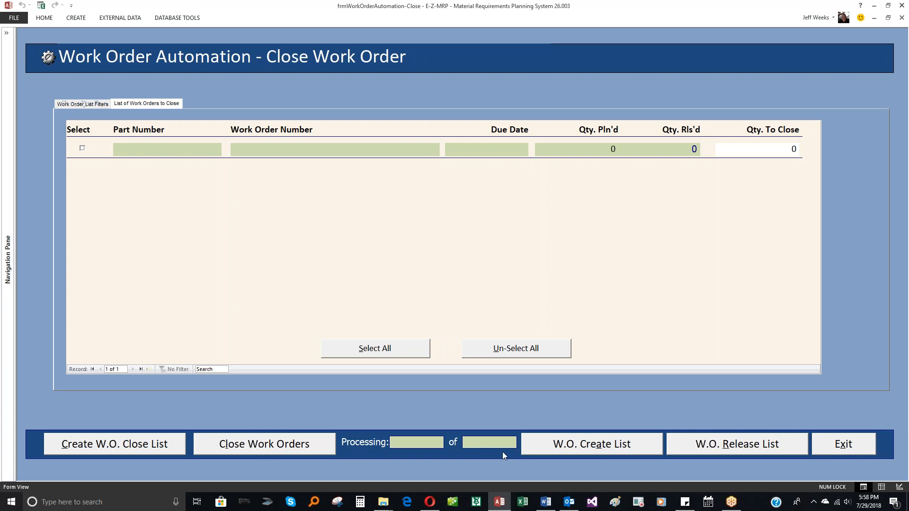
Generate the work order release list and select both WDG-000 work orders for release
click(733, 447)
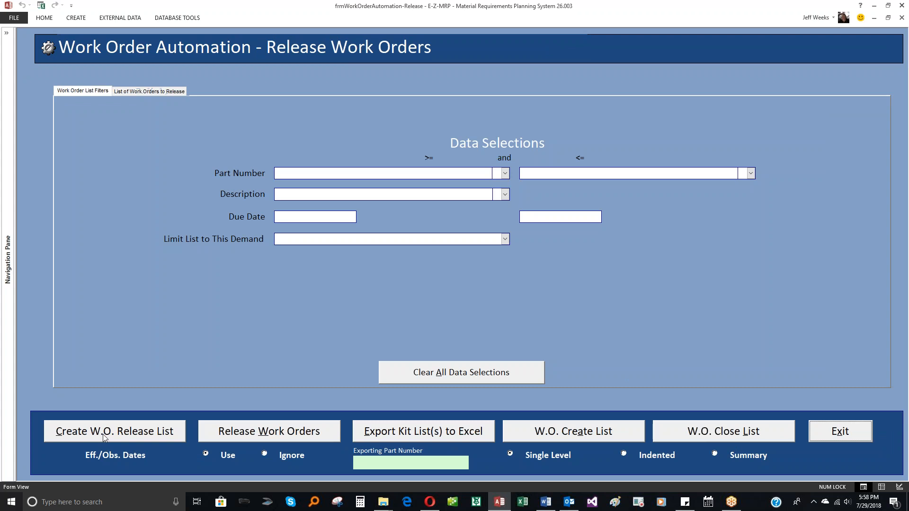
click(106, 434)
click(91, 136)
click(91, 152)
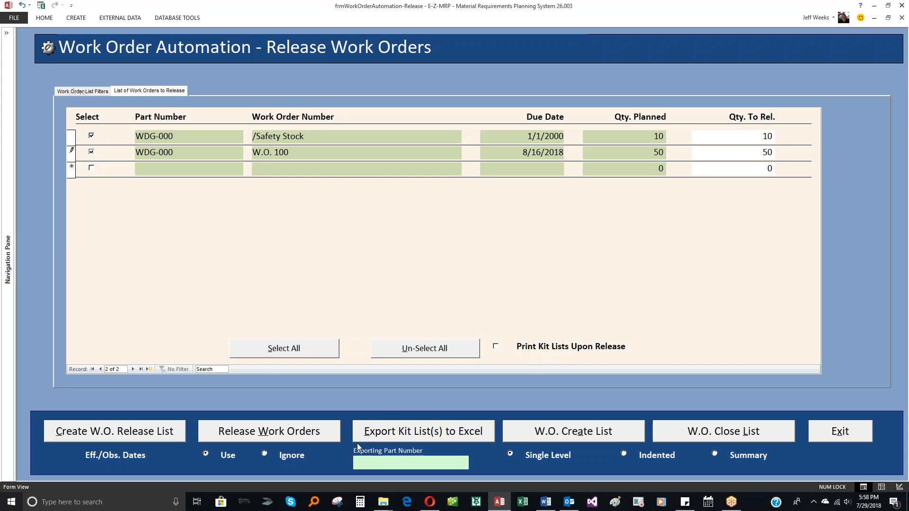
Release the two WDG-000 work orders, accepting both audit trail records unchanged
click(250, 436)
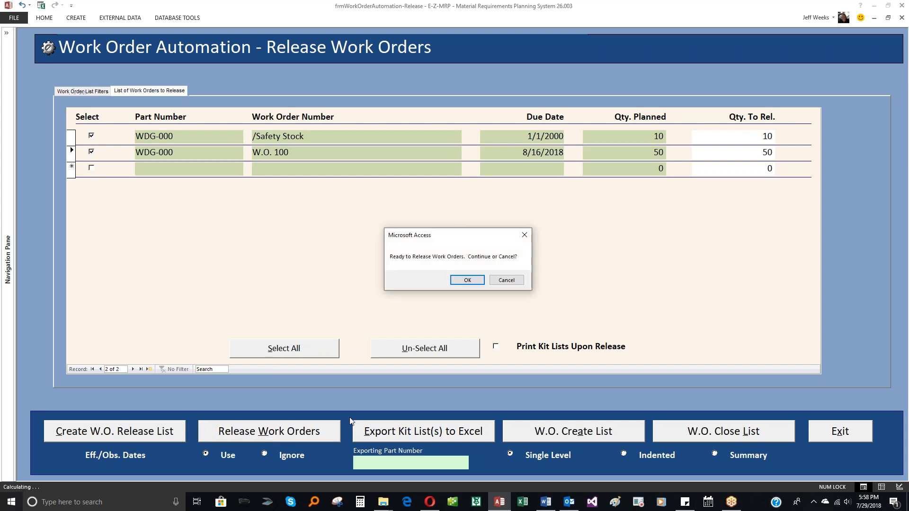
click(467, 280)
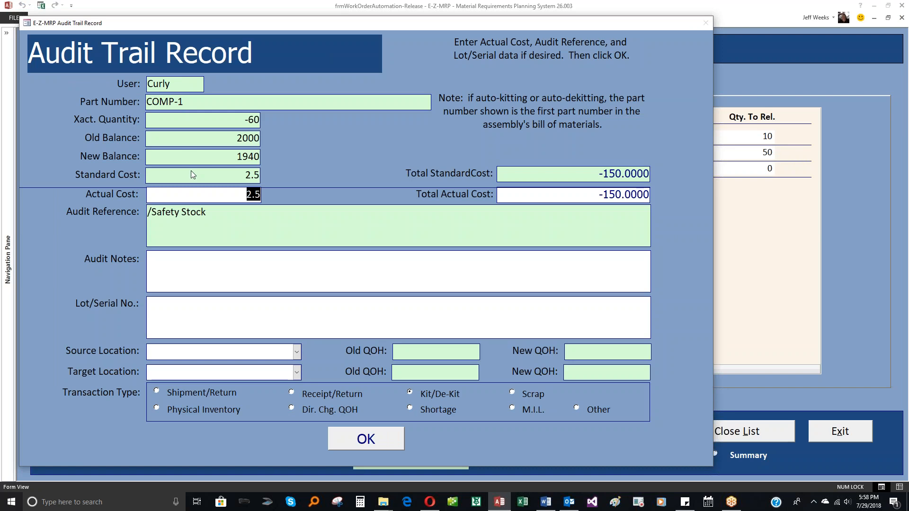
click(356, 439)
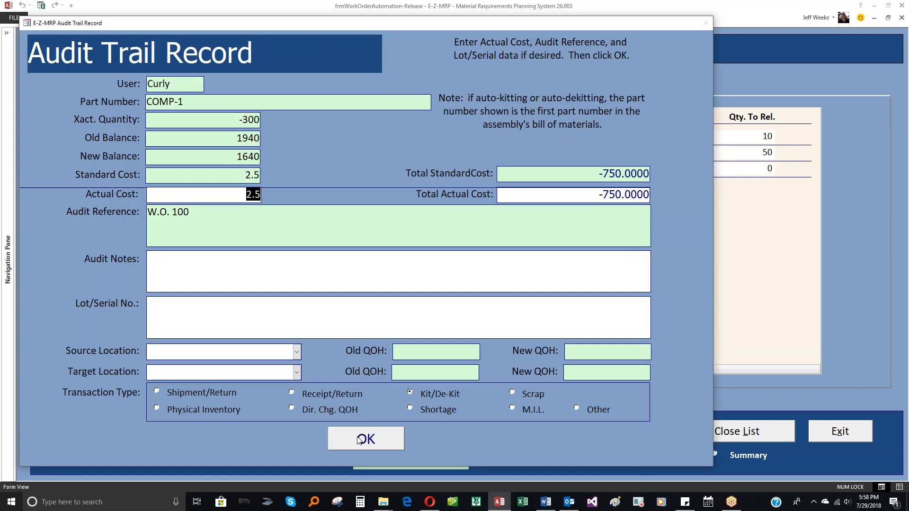
click(355, 439)
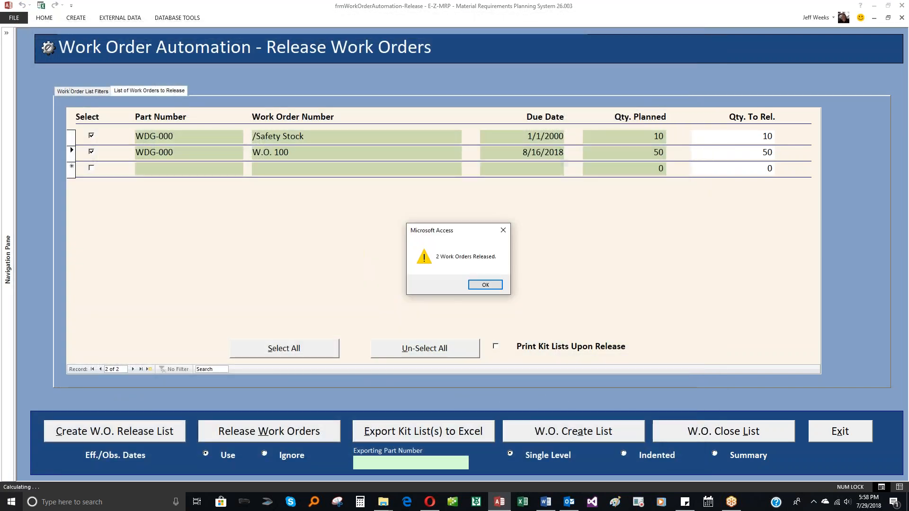
click(479, 285)
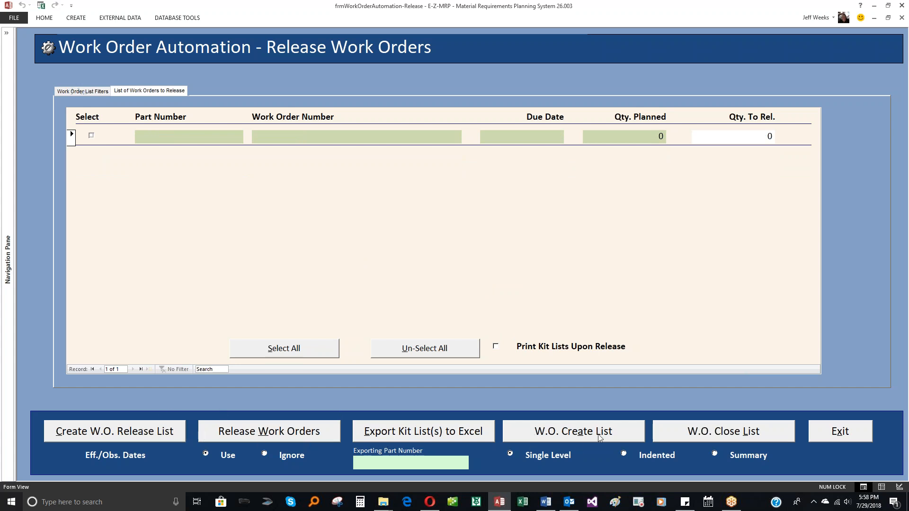
Generate the work order close list and set the WDG-000 quantities to close to 10 for /Safety Stock and 50 for W.O. 100
click(717, 436)
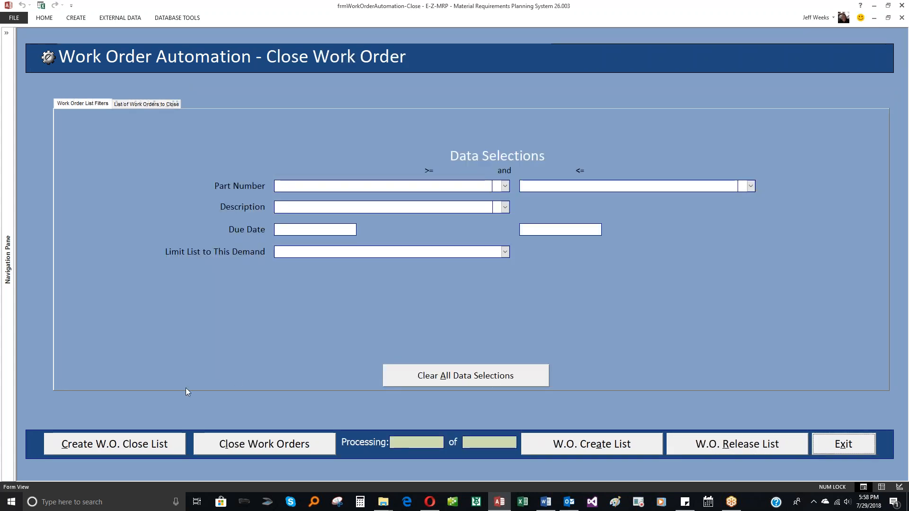
click(152, 441)
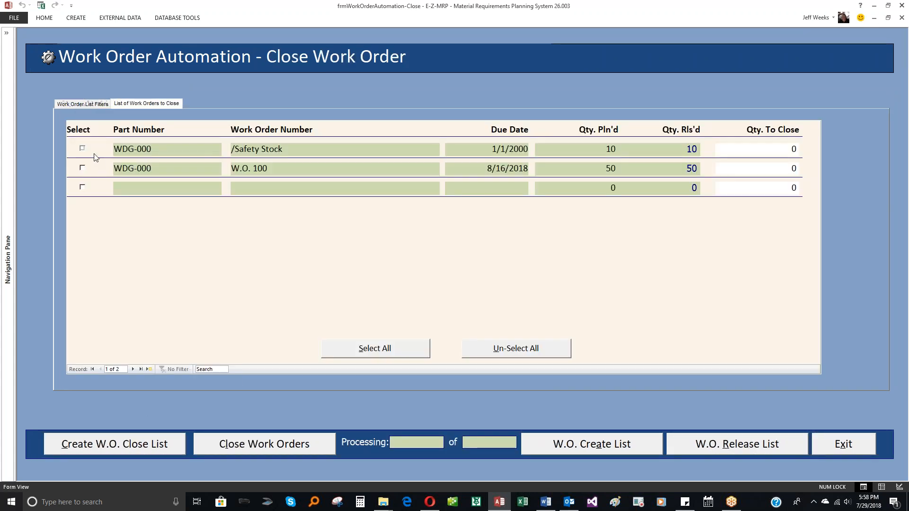
click(788, 149)
text(10)
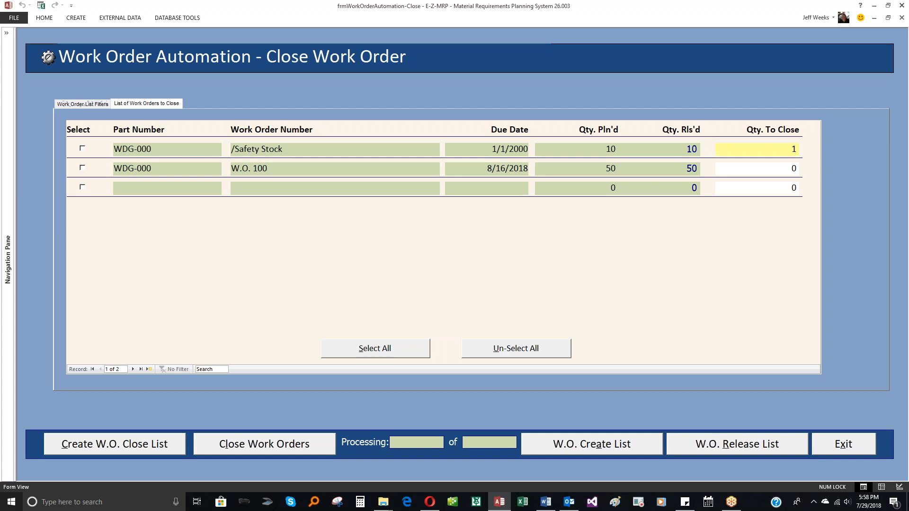
click(781, 169)
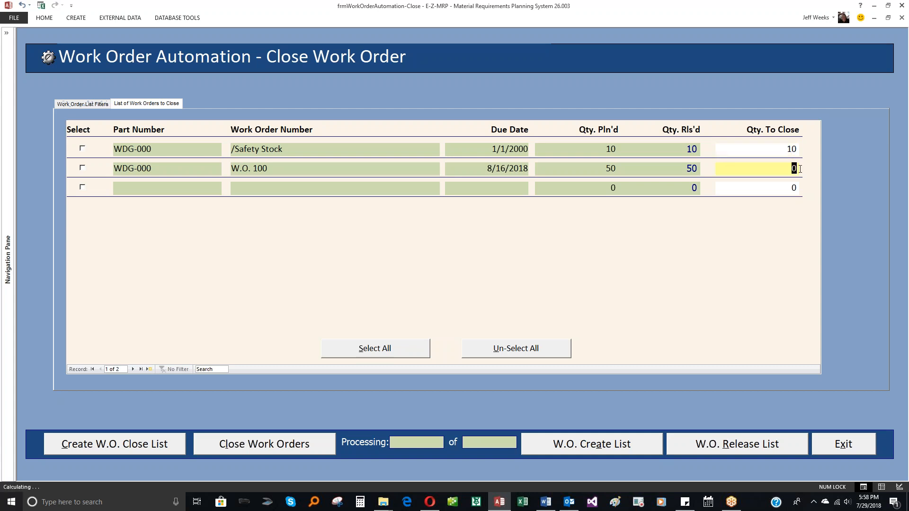
text(50)
Select both WDG-000 work orders and start closing them
click(83, 150)
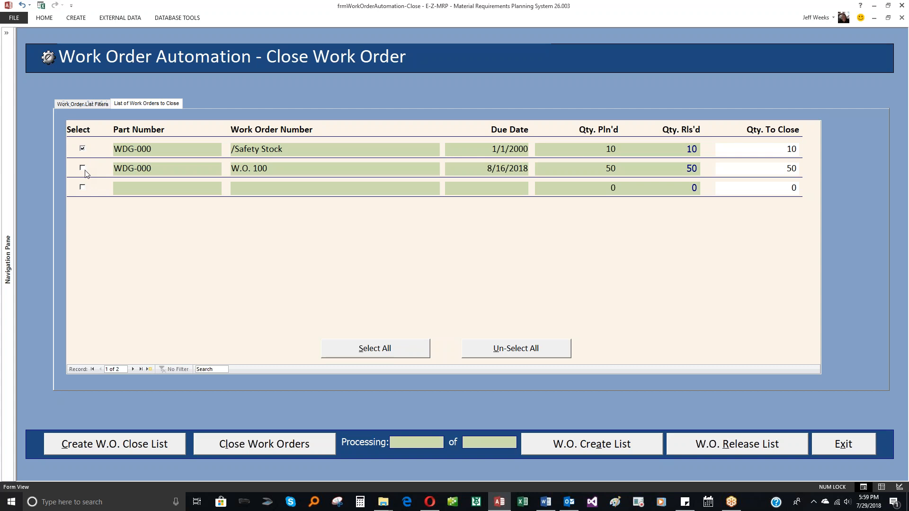
click(83, 169)
click(257, 447)
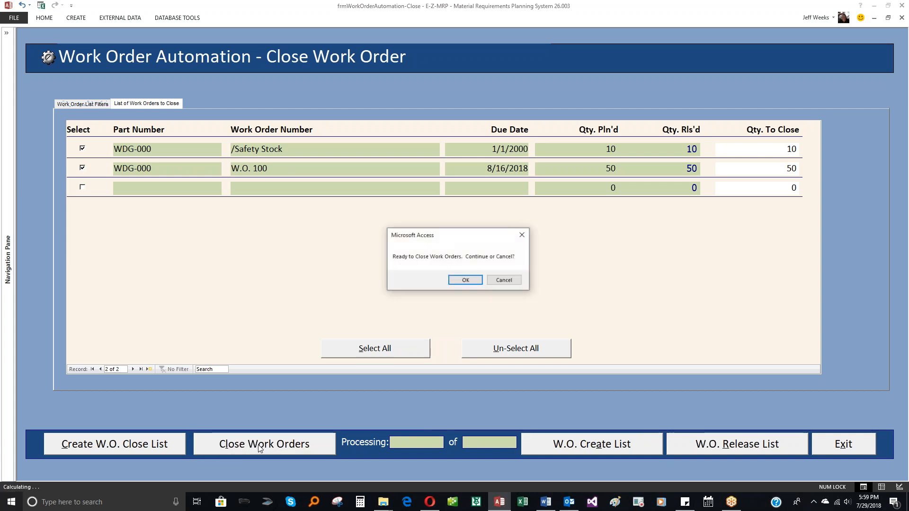
click(467, 281)
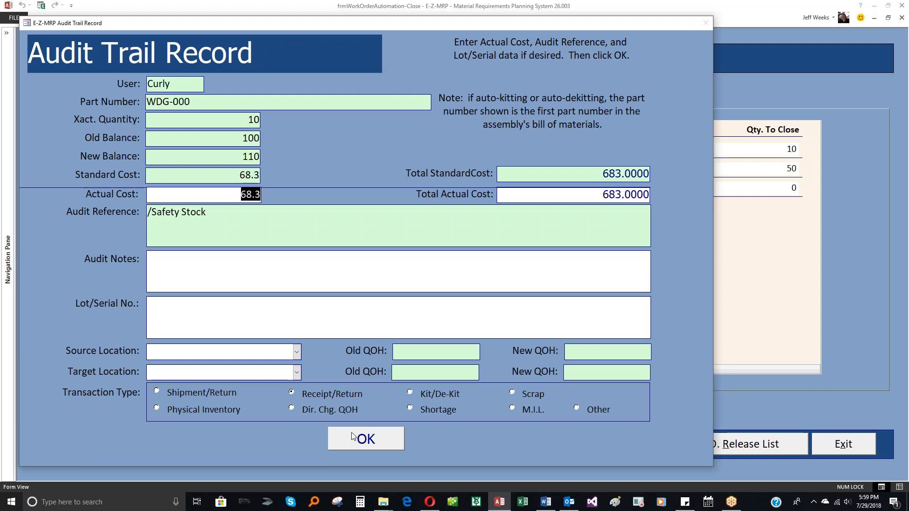
Assign target location 1D0E - Row 1 Level D Bin 0E to the /Safety Stock audit record, and accept the W.O. 100 record unchanged
click(156, 302)
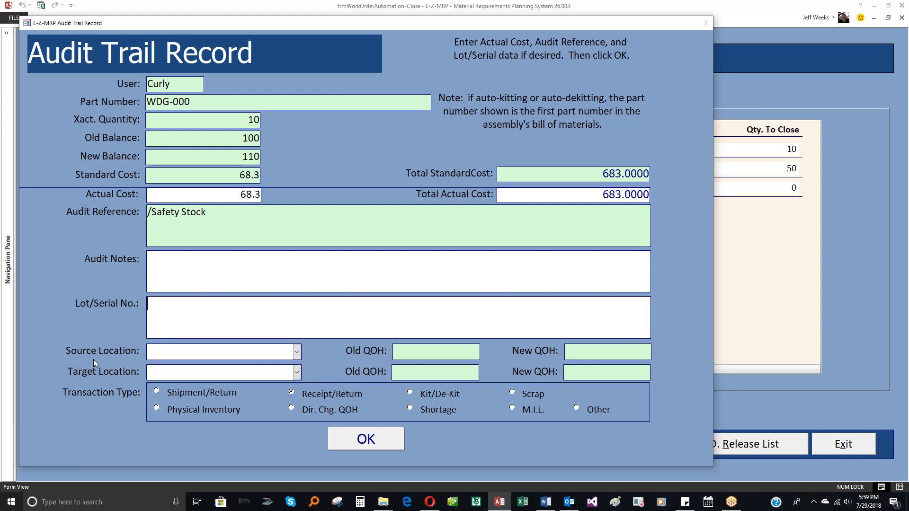
click(296, 374)
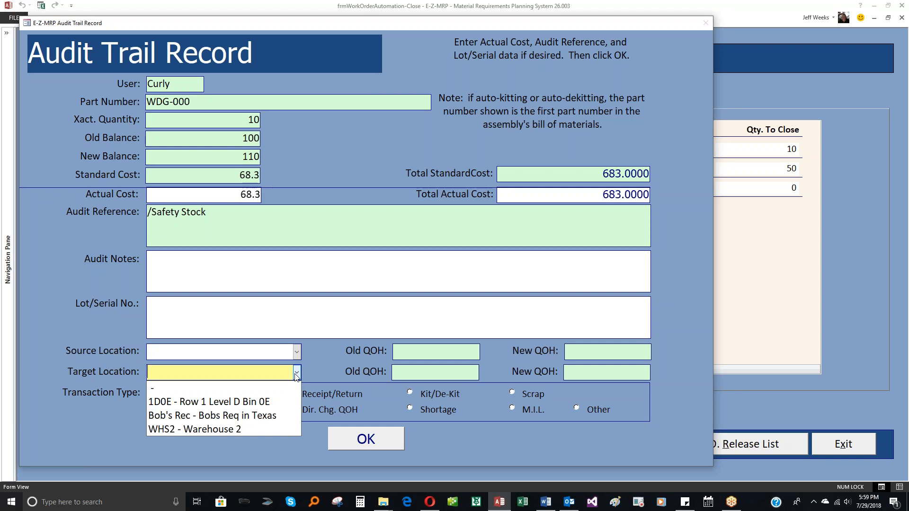
click(189, 402)
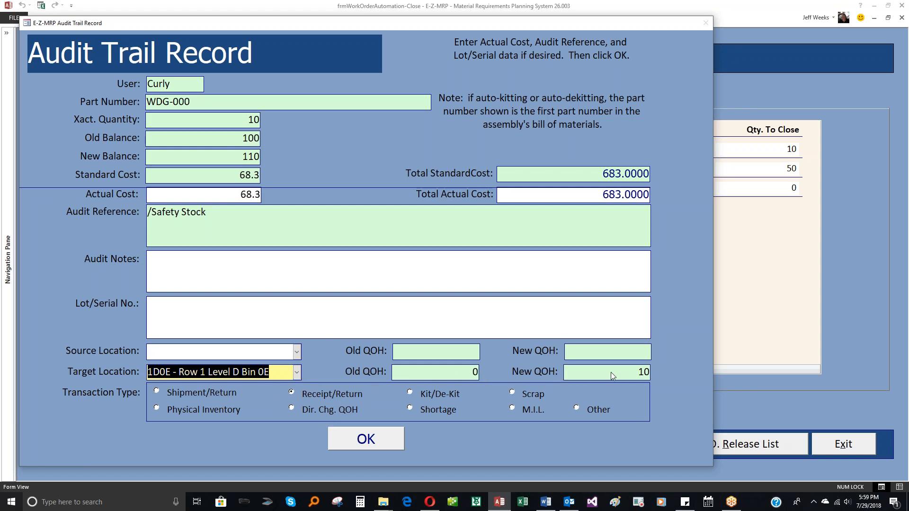
click(372, 439)
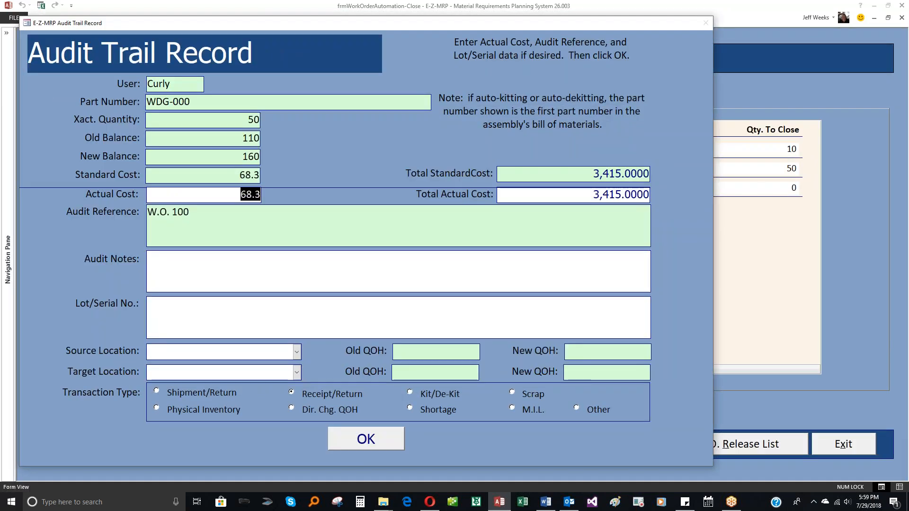
key(Return)
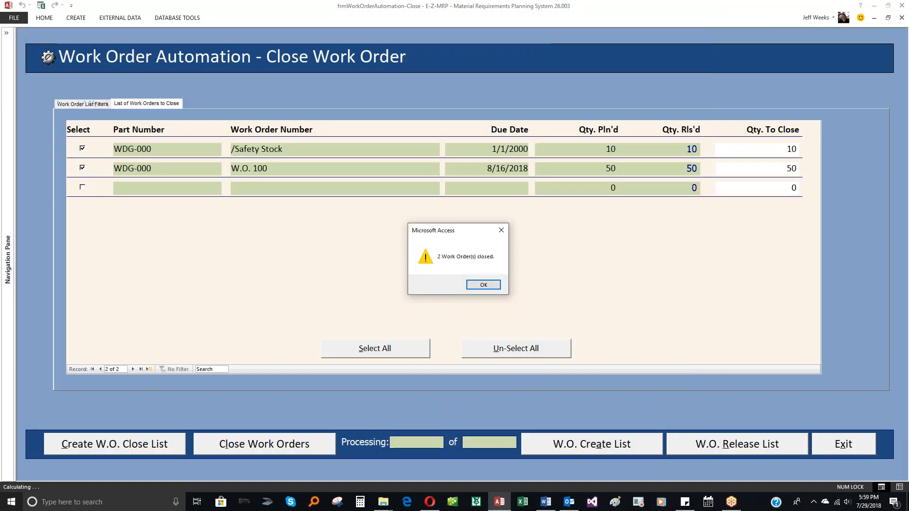
click(473, 285)
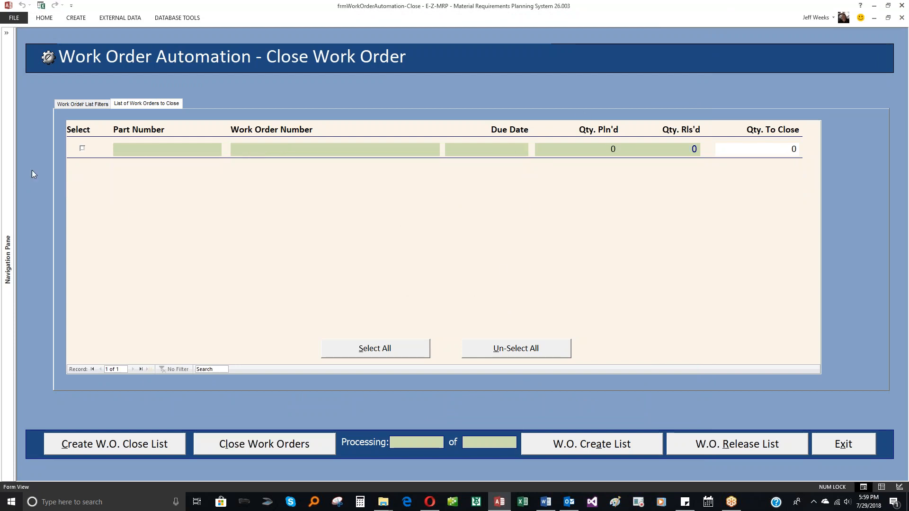
Leave Work Order Automation and recalculate the material plan with the existing settings
click(832, 450)
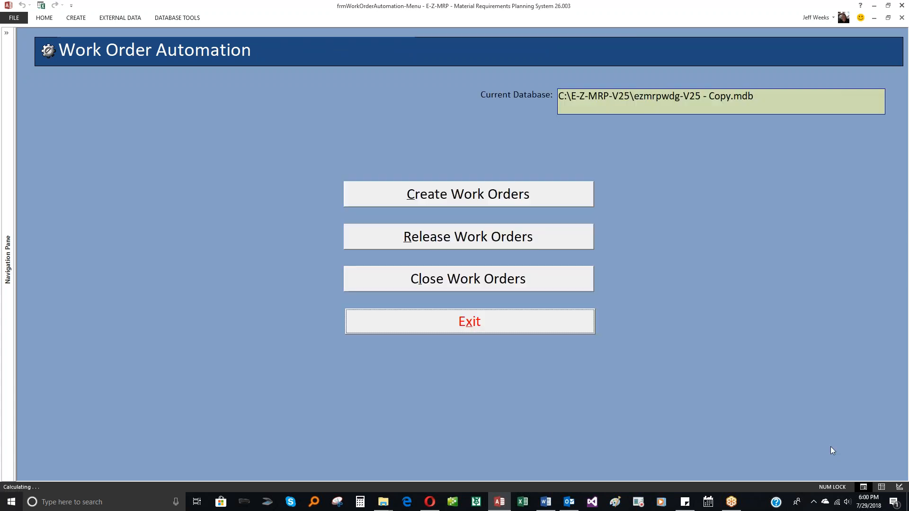
click(516, 325)
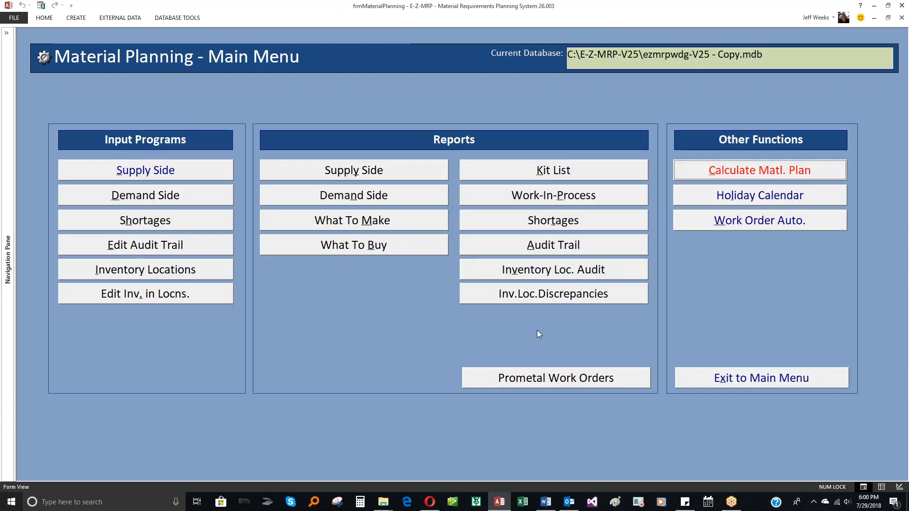
click(748, 171)
click(368, 343)
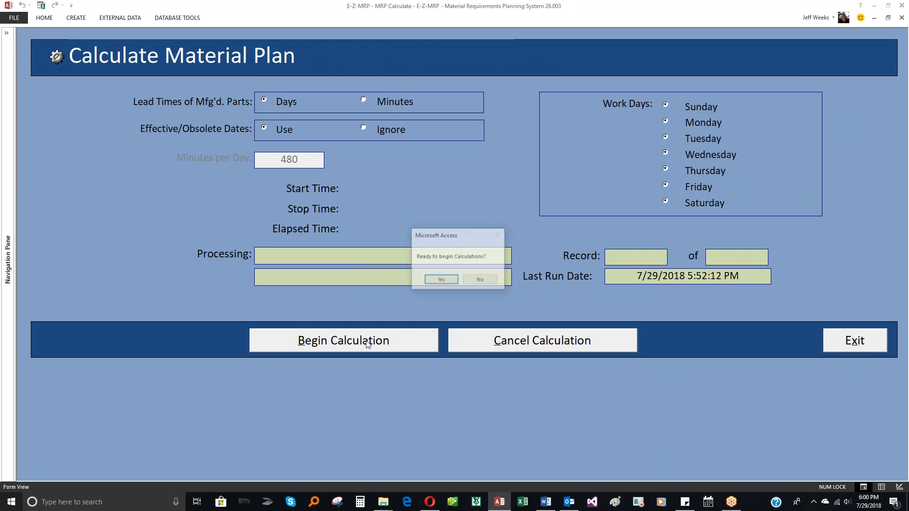
click(448, 280)
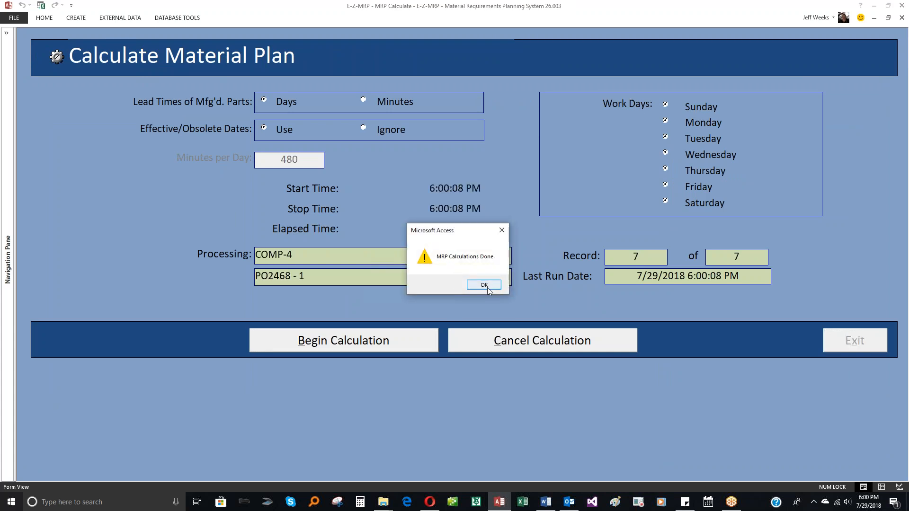
click(485, 286)
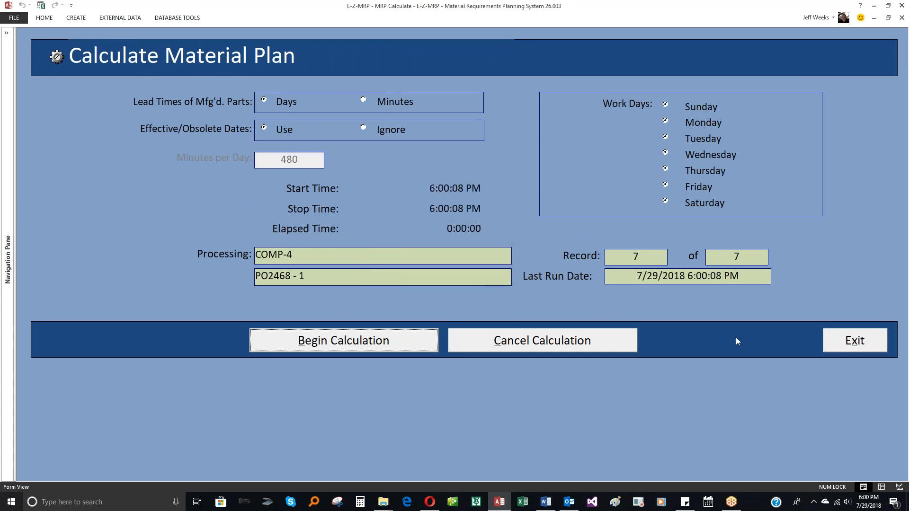
click(834, 343)
Generate the unfiltered list of work orders to create in Work Order Automation to check for outstanding needs
click(741, 225)
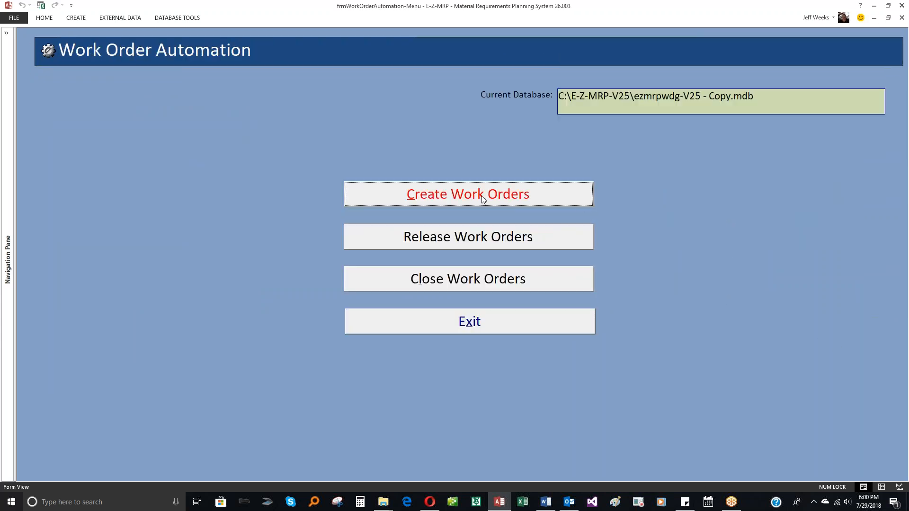
click(481, 195)
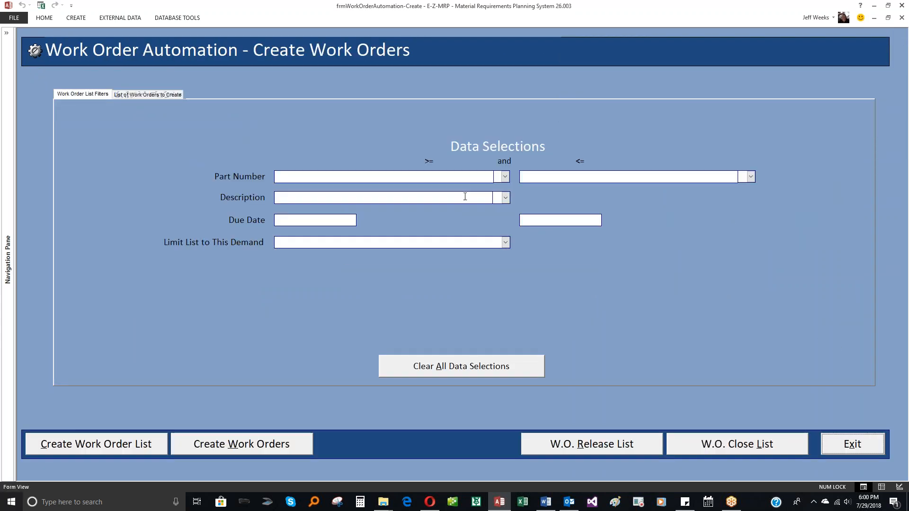
click(137, 441)
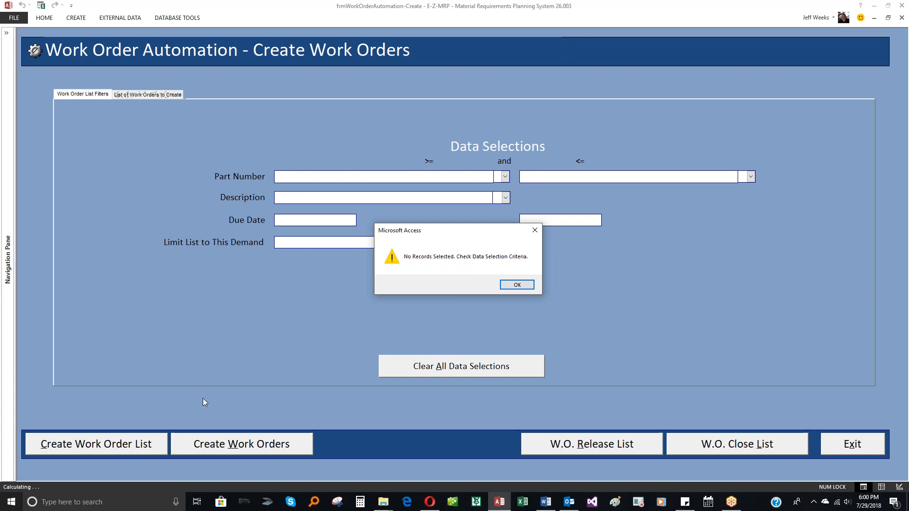
click(509, 286)
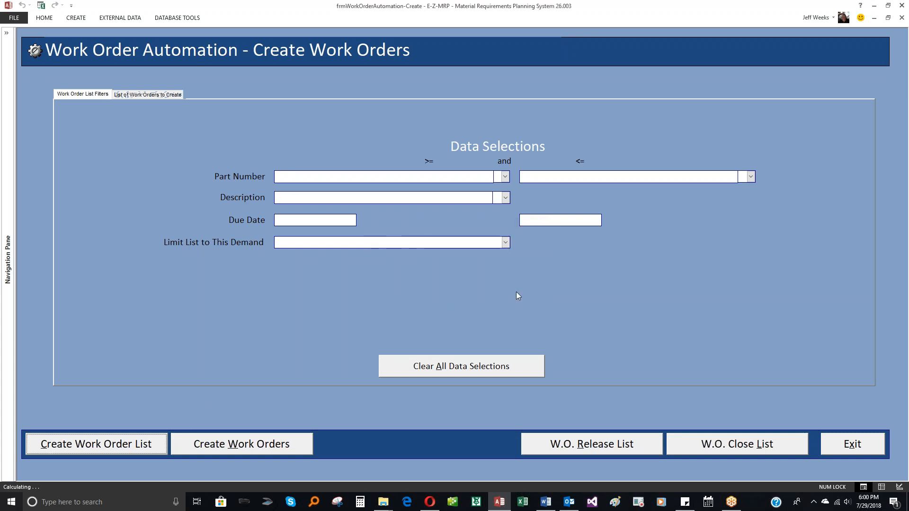
click(876, 440)
Generate the unfiltered work order release list and close list to check for remaining work orders
click(468, 241)
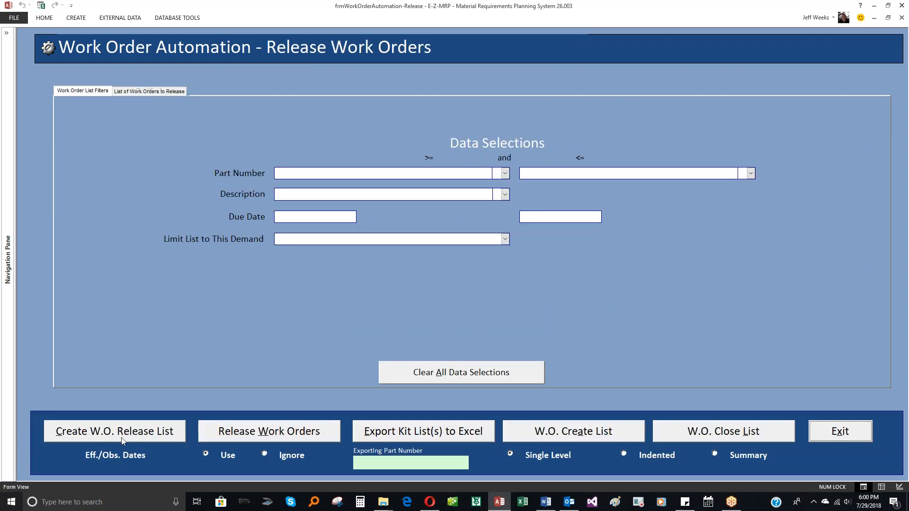
click(121, 434)
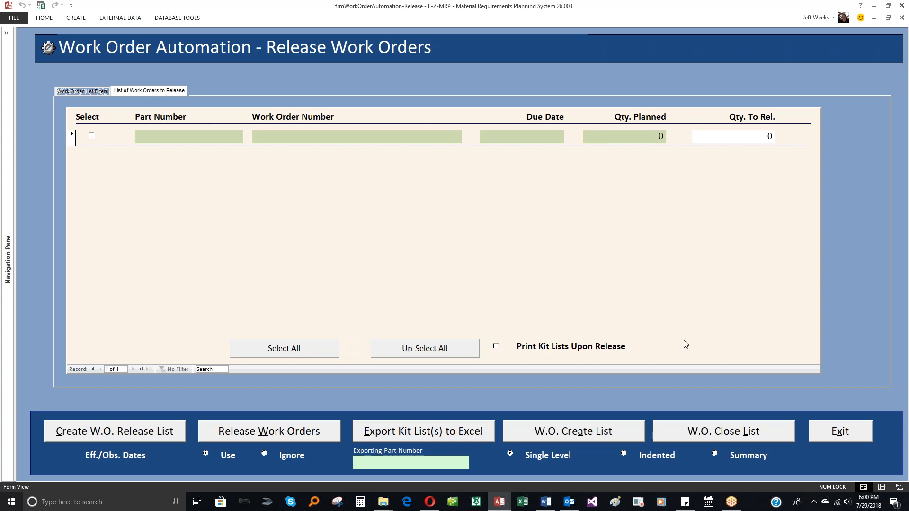
click(830, 435)
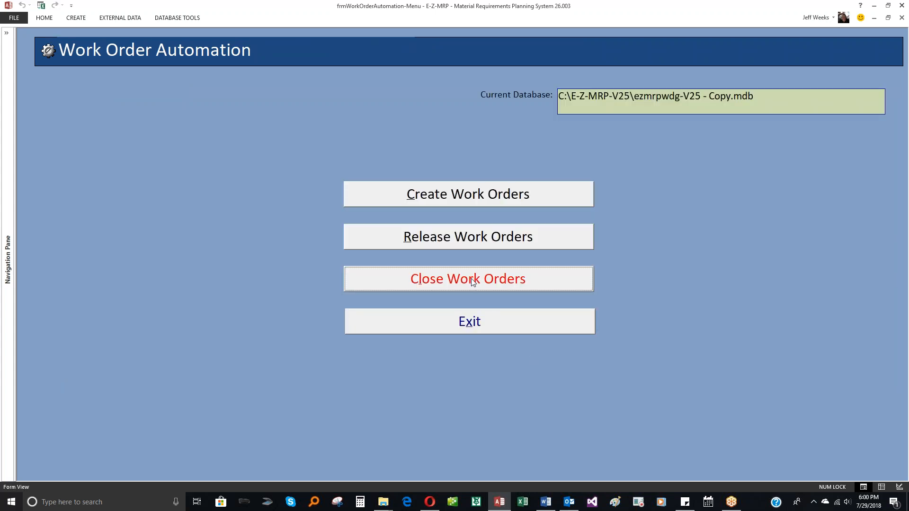
click(474, 279)
click(180, 443)
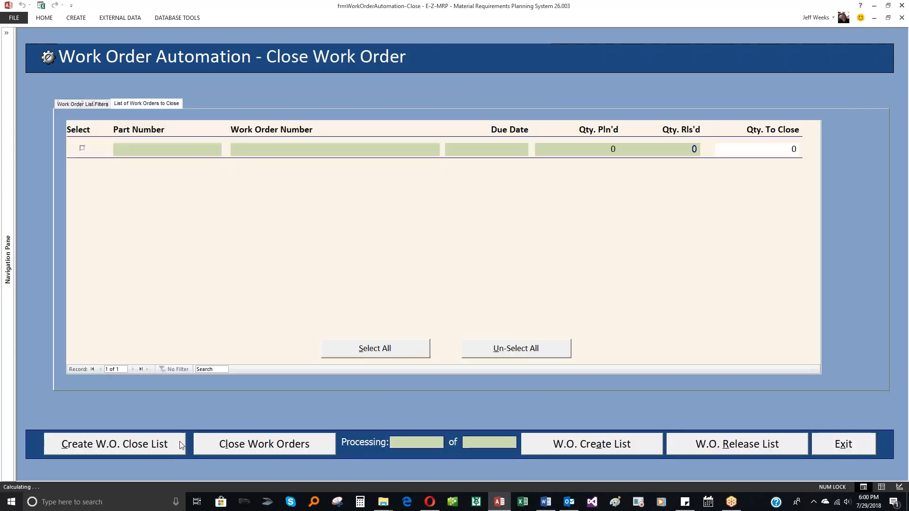